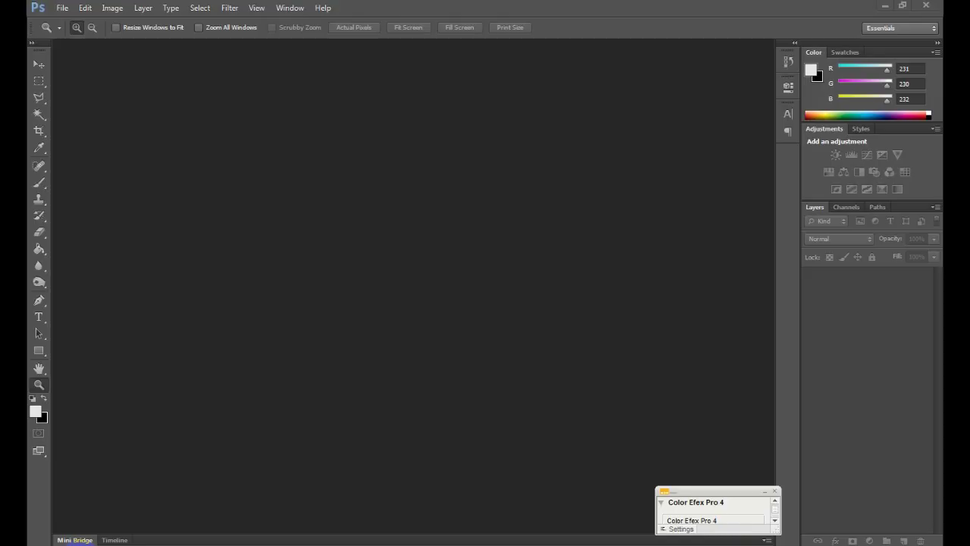
- Open IMG_0071.JPG from the negs folder in Photoshop and zoom in on the film frame
{"action": "left_click", "coordinate": [102, 545]}
{"action": "left_click_drag", "start_coordinate": [236, 190], "coordinate": [352, 295]}
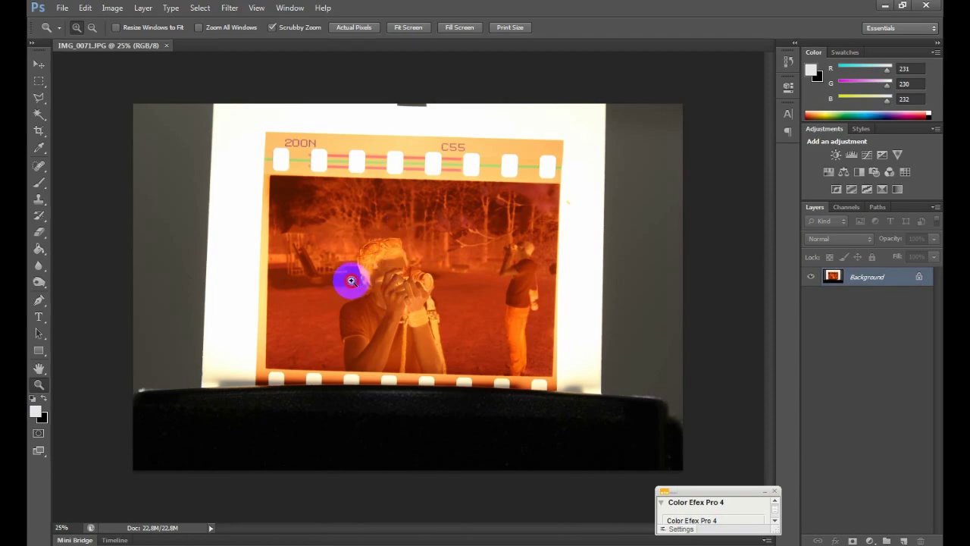
{"action": "left_click_drag", "start_coordinate": [346, 277], "coordinate": [390, 281]}
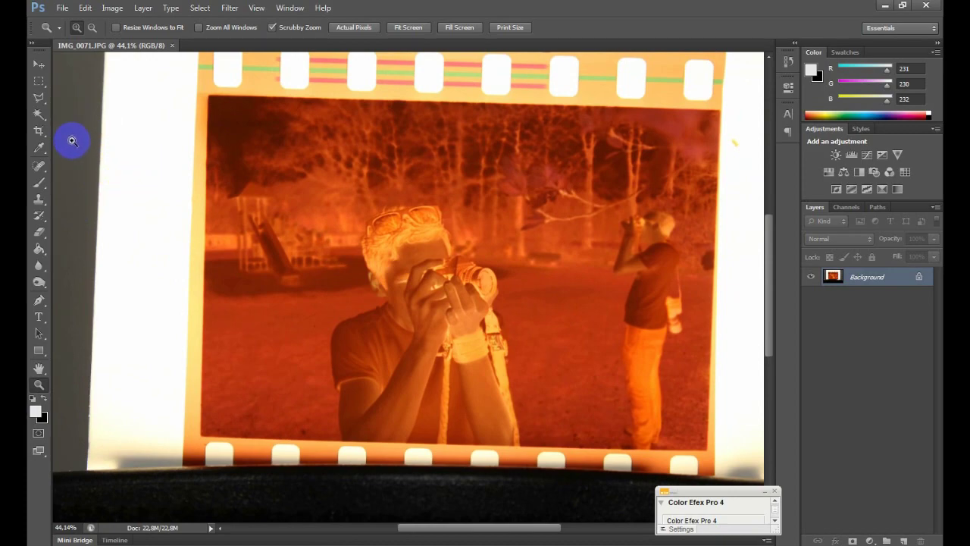
- Crop to the picture area with a box rotated about -2°, then fit the result on screen
{"action": "left_click", "coordinate": [39, 133]}
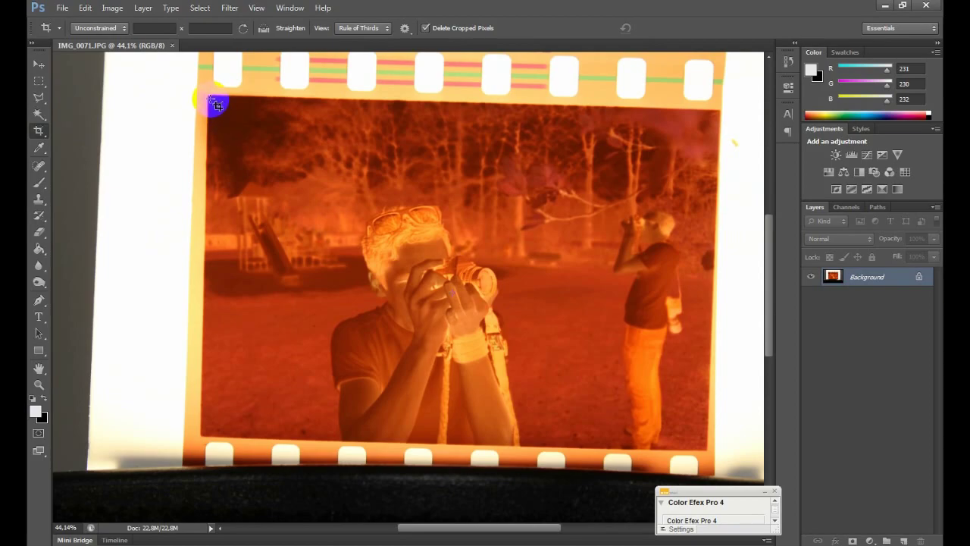
{"action": "left_click_drag", "start_coordinate": [216, 105], "coordinate": [732, 446]}
{"action": "left_click_drag", "start_coordinate": [652, 118], "coordinate": [650, 126]}
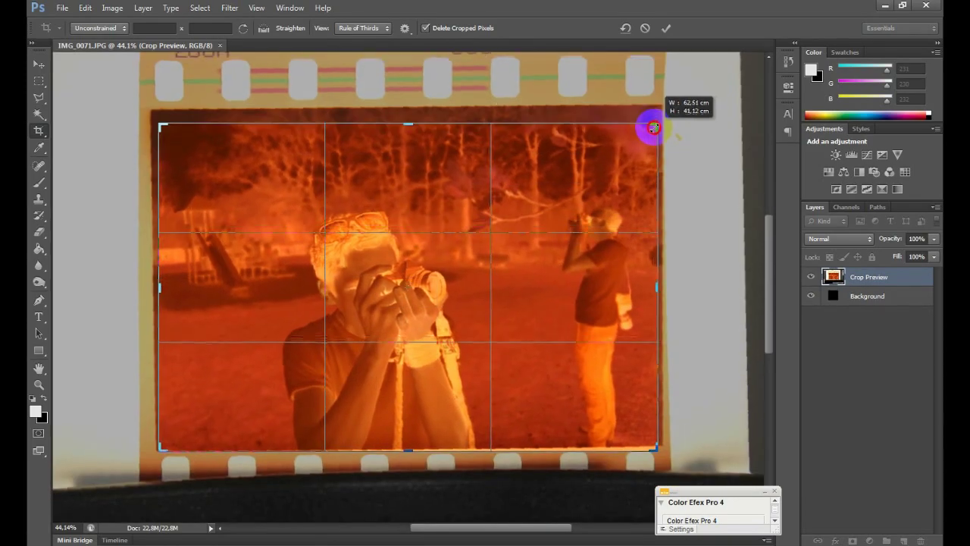
{"action": "left_click_drag", "start_coordinate": [538, 254], "coordinate": [536, 268]}
{"action": "key", "text": "Return"}
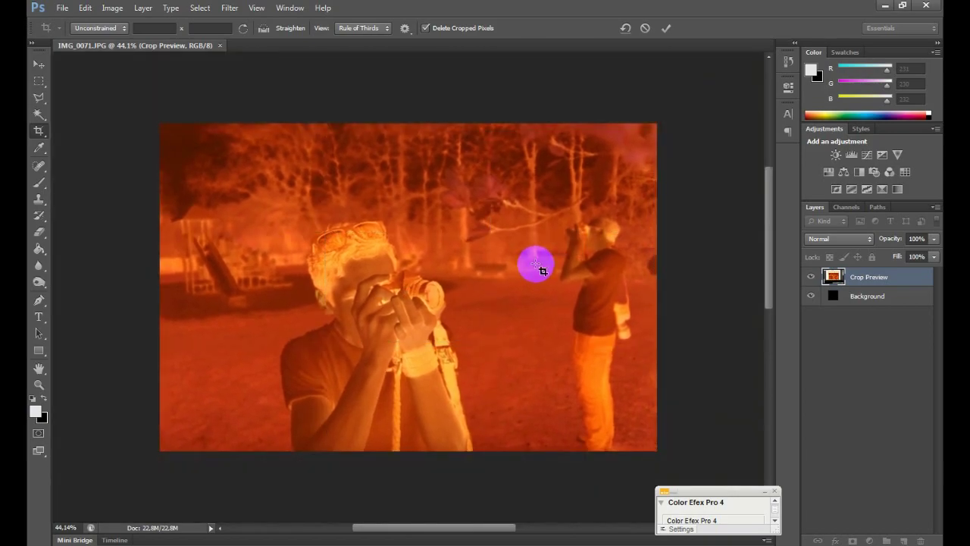
{"action": "key", "text": "z"}
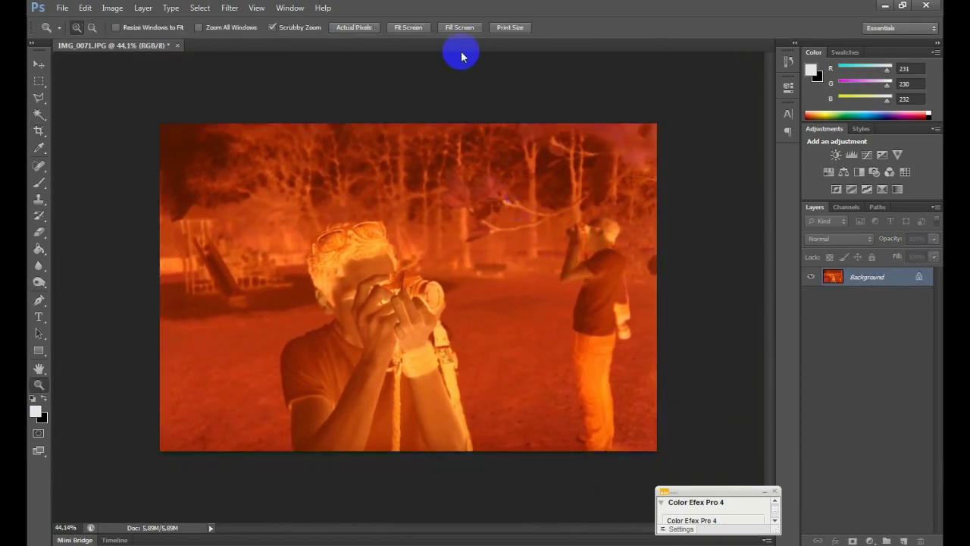
{"action": "left_click", "coordinate": [410, 29]}
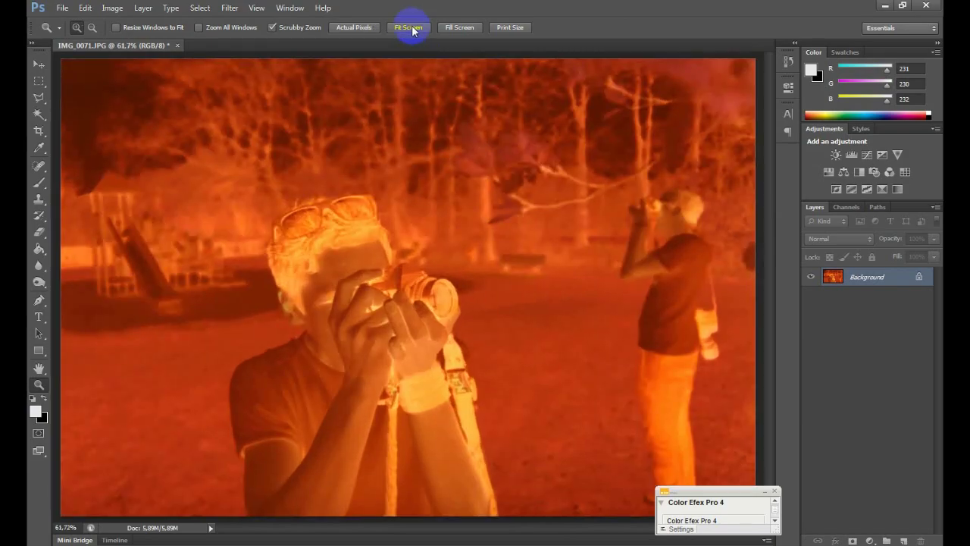
- Apply Image > Adjustments > Invert to turn the orange negative into a blue-tinted positive
{"action": "left_click", "coordinate": [407, 27]}
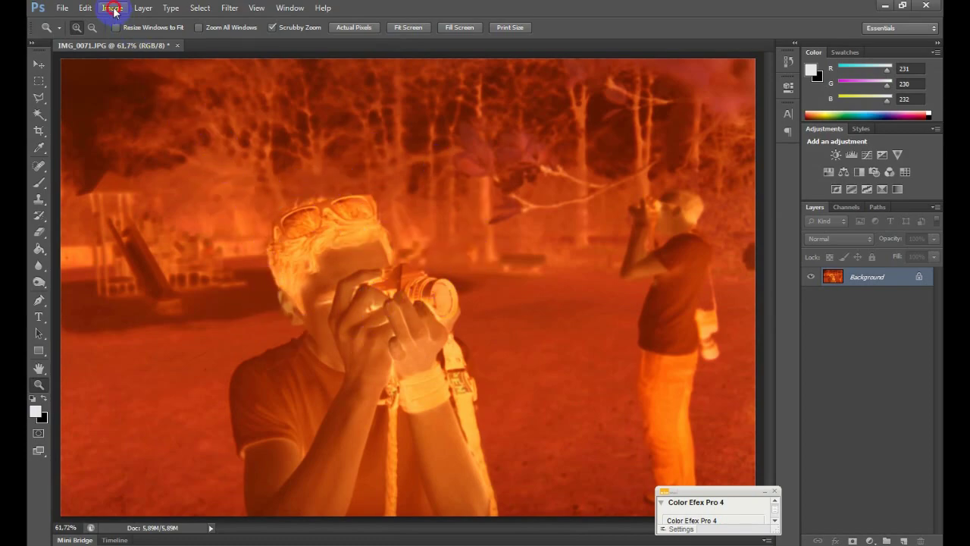
{"action": "left_click", "coordinate": [112, 8]}
{"action": "mouse_move", "coordinate": [121, 39]}
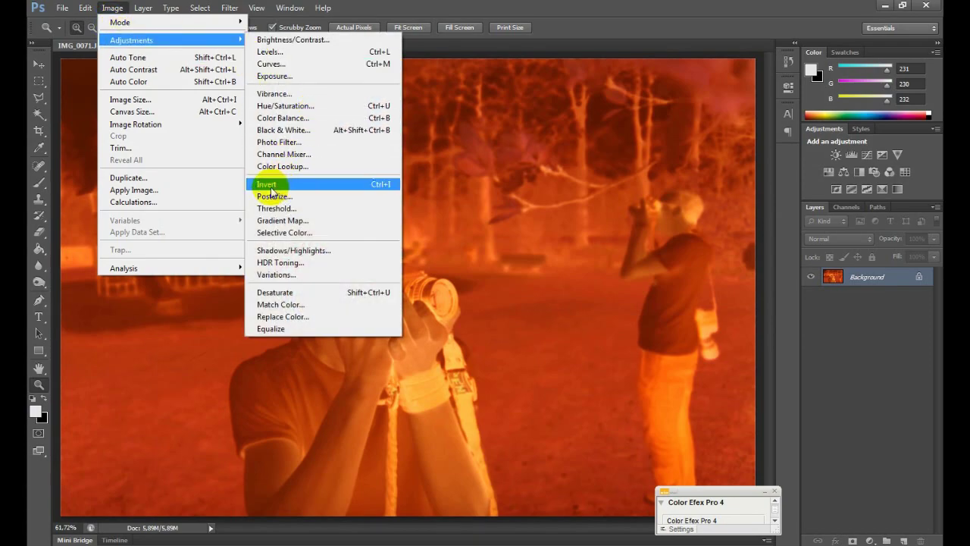
{"action": "left_click", "coordinate": [379, 185]}
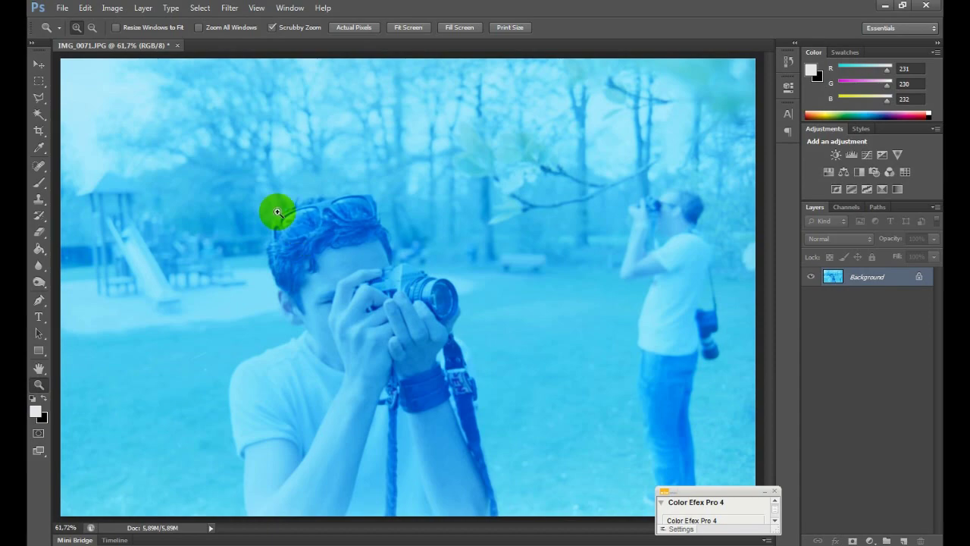
{"action": "left_click", "coordinate": [114, 9]}
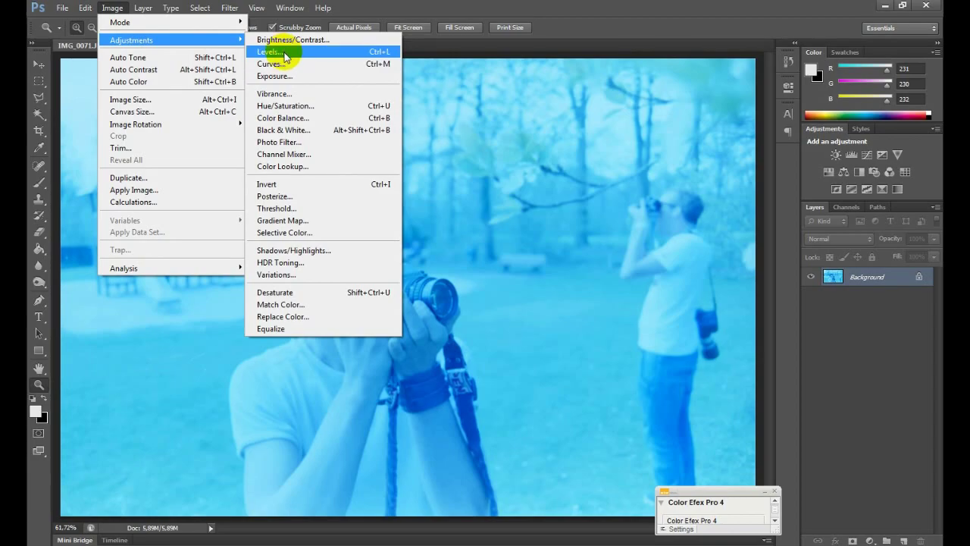
- In Levels, pull in the Red channel's white point
{"action": "left_click", "coordinate": [284, 53]}
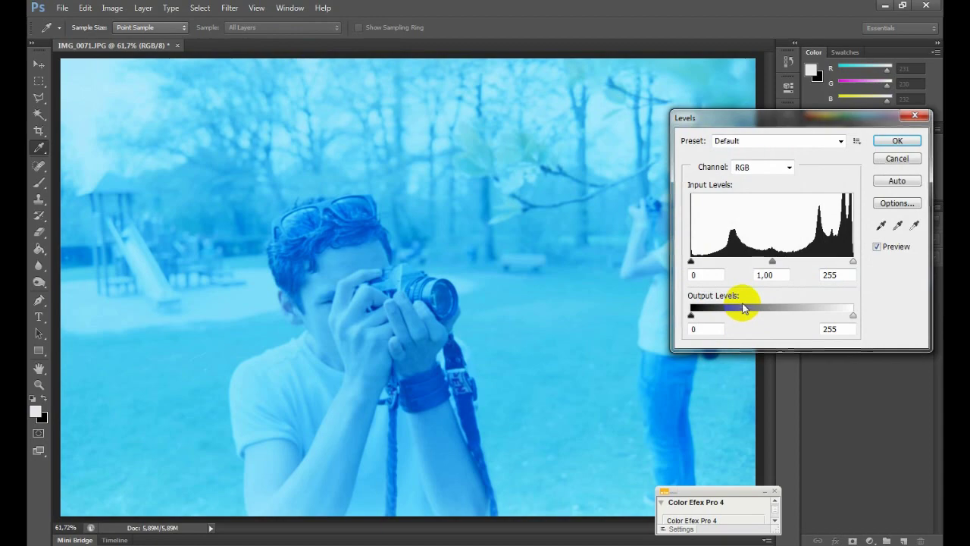
{"action": "left_click", "coordinate": [754, 169]}
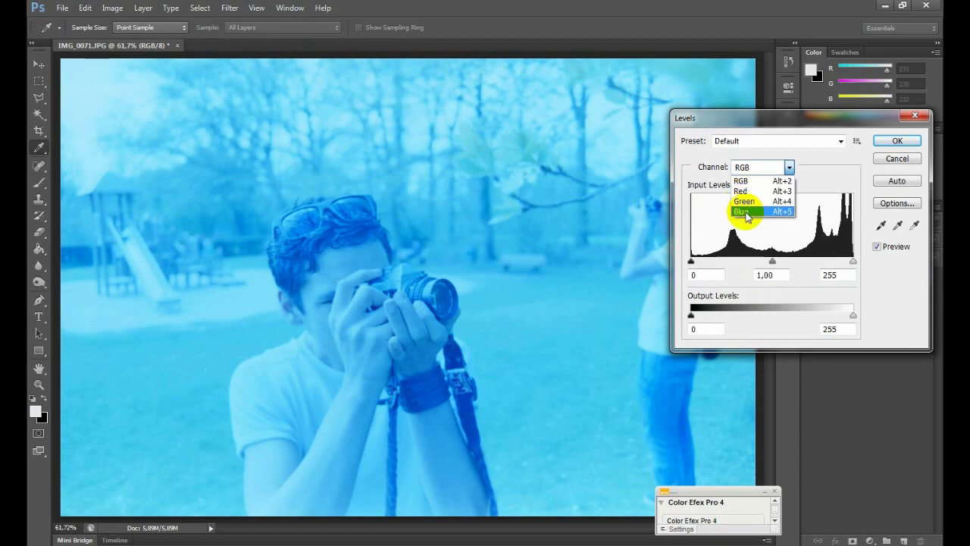
{"action": "left_click", "coordinate": [758, 191]}
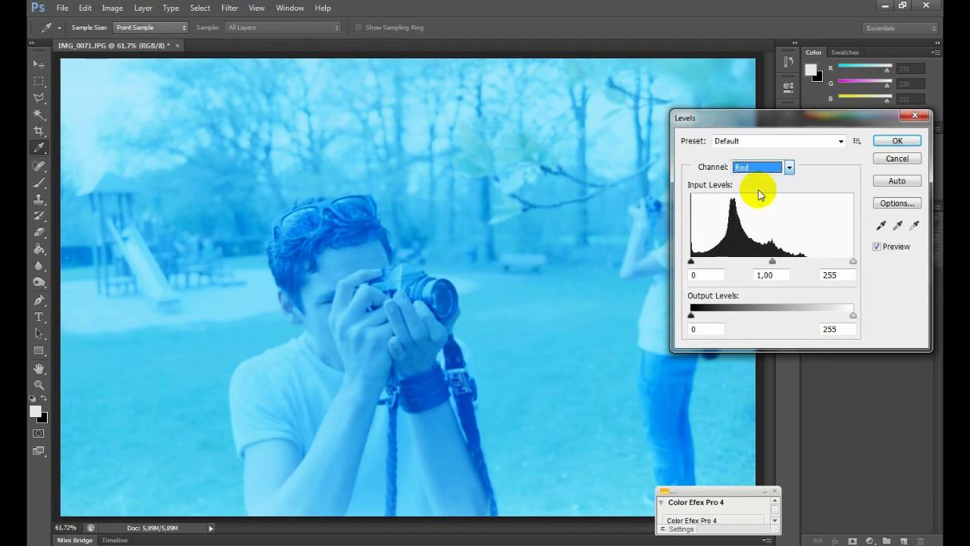
{"action": "left_click_drag", "start_coordinate": [853, 261], "coordinate": [735, 265]}
- In the Green channel, raise the black point to 49 and pull in the white point
{"action": "left_click", "coordinate": [777, 168]}
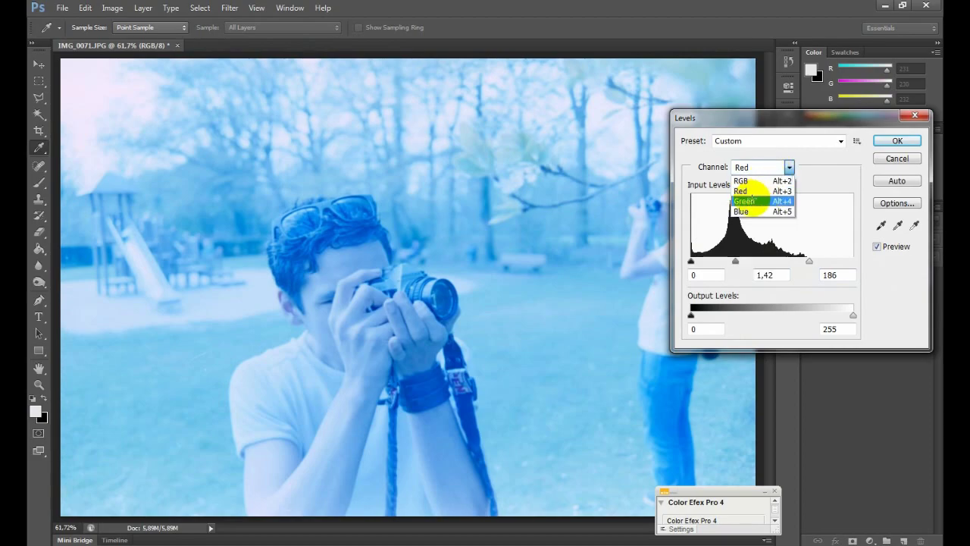
{"action": "left_click", "coordinate": [758, 199]}
{"action": "left_click_drag", "start_coordinate": [692, 262], "coordinate": [721, 265]}
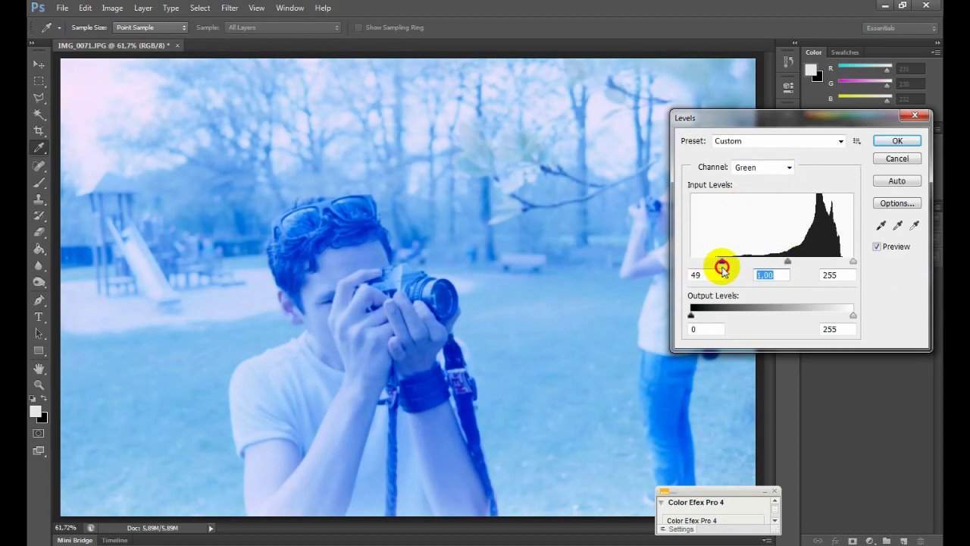
{"action": "left_click_drag", "start_coordinate": [854, 263], "coordinate": [809, 265]}
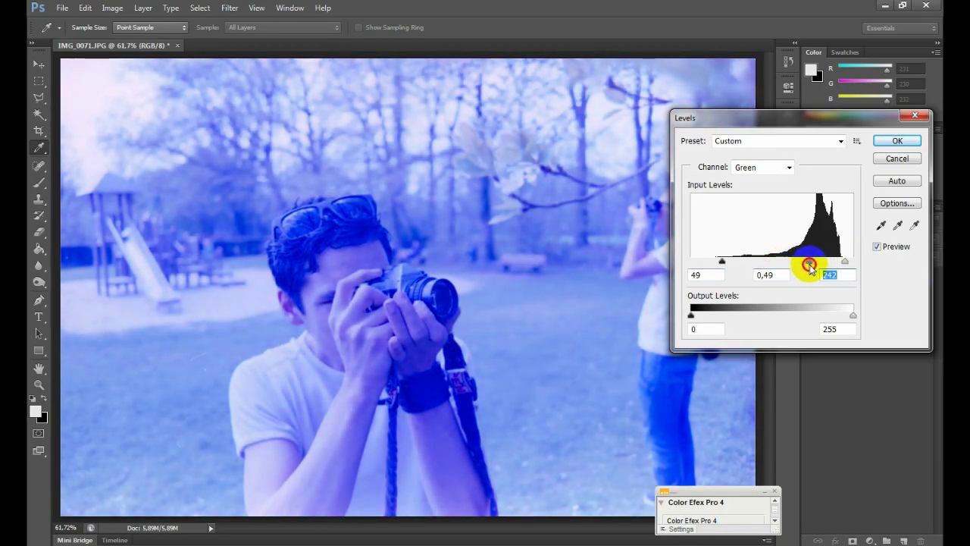
- Raise the Blue channel's black point to remove the blue cast and adjust its white point
{"action": "left_click", "coordinate": [758, 165]}
{"action": "left_click", "coordinate": [743, 212]}
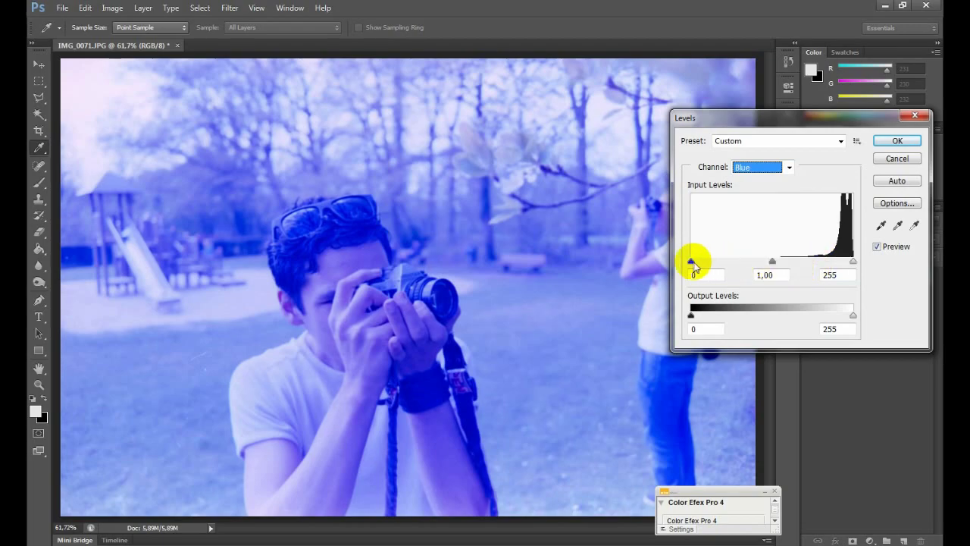
{"action": "left_click_drag", "start_coordinate": [690, 261], "coordinate": [836, 263]}
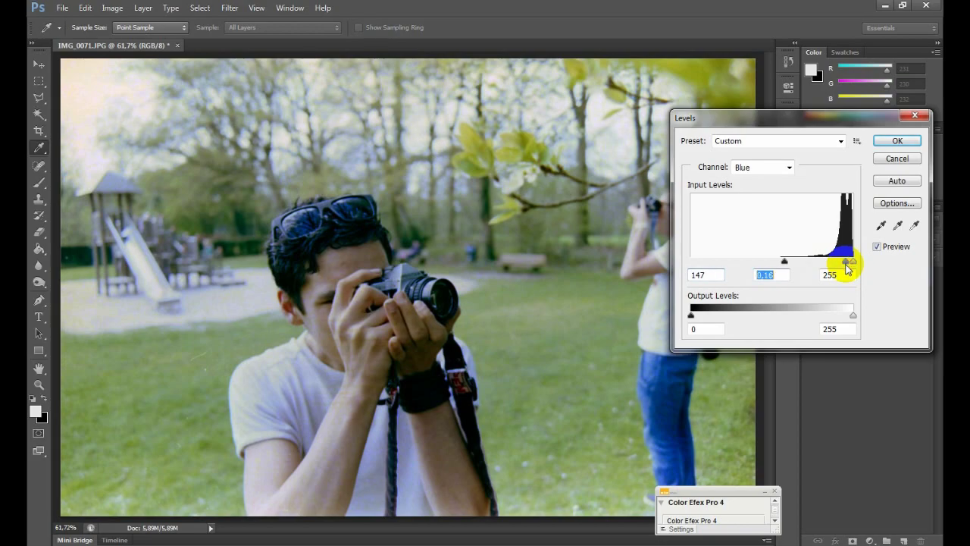
{"action": "left_click_drag", "start_coordinate": [848, 263], "coordinate": [858, 264]}
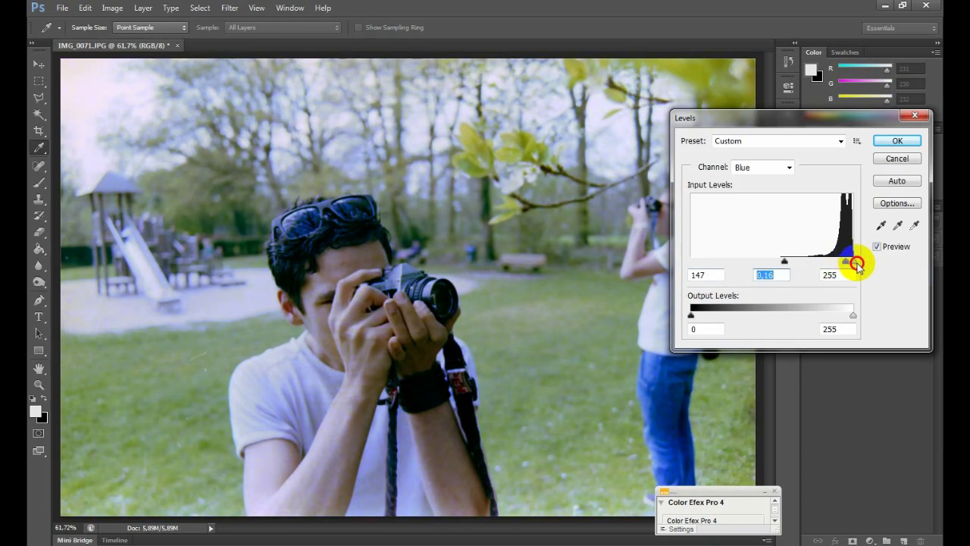
{"action": "left_click_drag", "start_coordinate": [784, 261], "coordinate": [797, 263]}
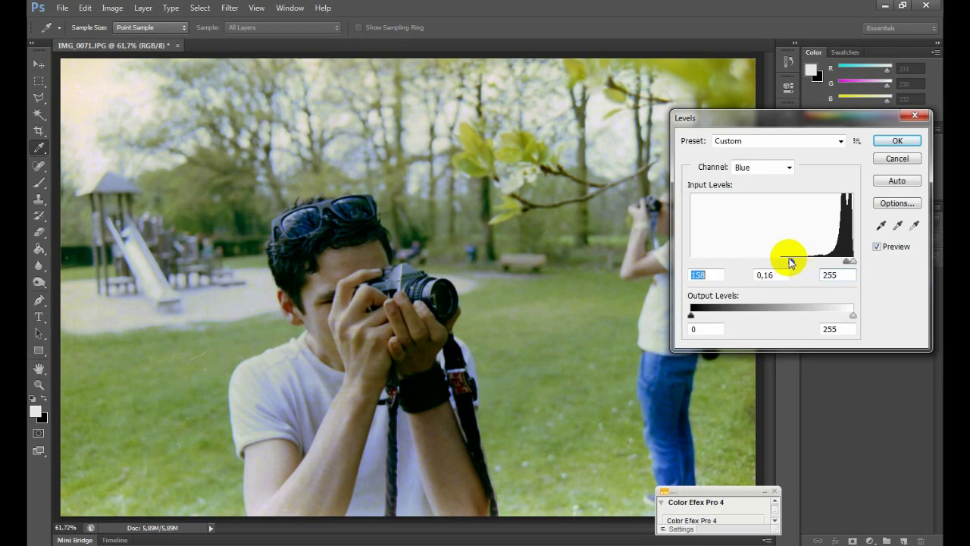
- Fine-tune the Green channel to 49 / 0.39 / 242 and apply the Levels correction
{"action": "left_click", "coordinate": [747, 162]}
{"action": "left_click", "coordinate": [743, 210]}
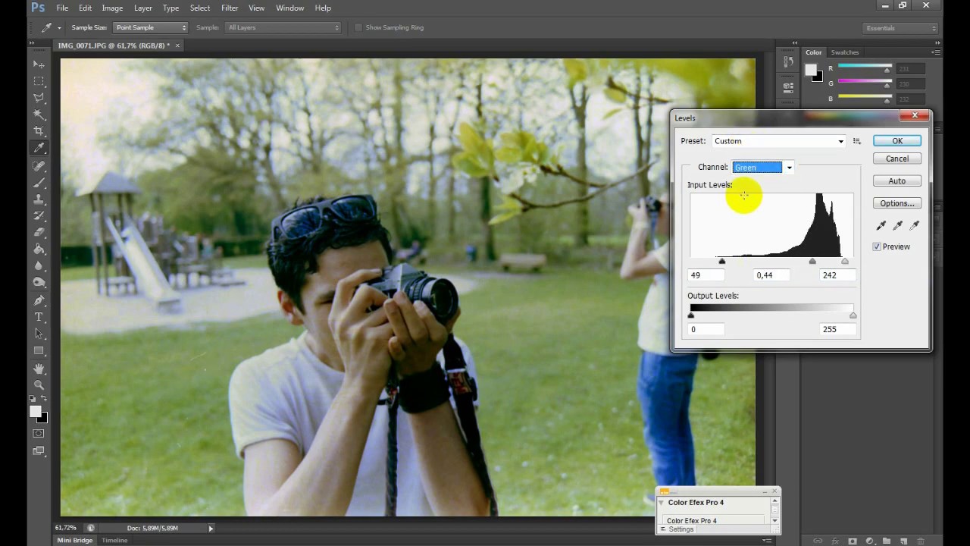
{"action": "left_click_drag", "start_coordinate": [812, 263], "coordinate": [817, 266]}
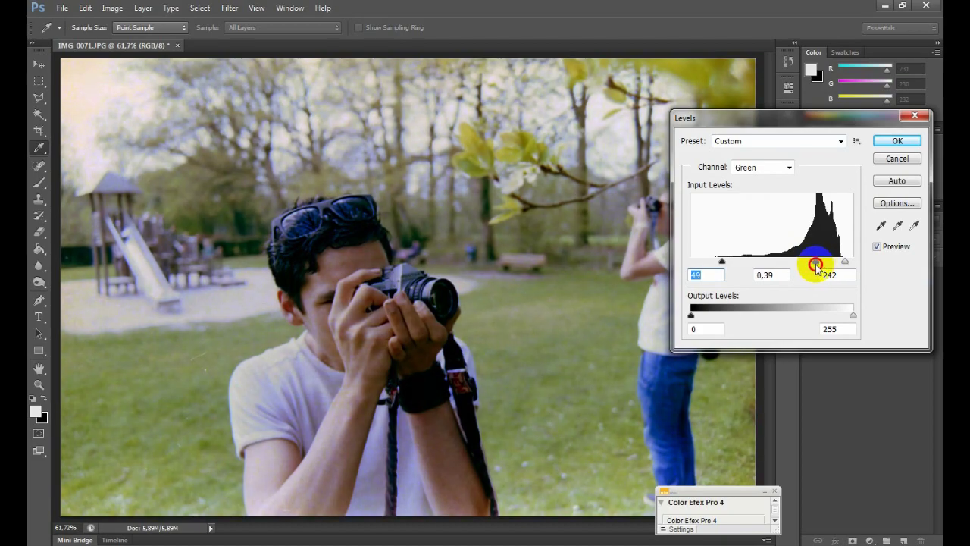
{"action": "mouse_move", "coordinate": [395, 249]}
{"action": "left_mouse_down"}
{"action": "mouse_move", "coordinate": [357, 249]}
{"action": "mouse_move", "coordinate": [400, 244]}
{"action": "left_mouse_up"}
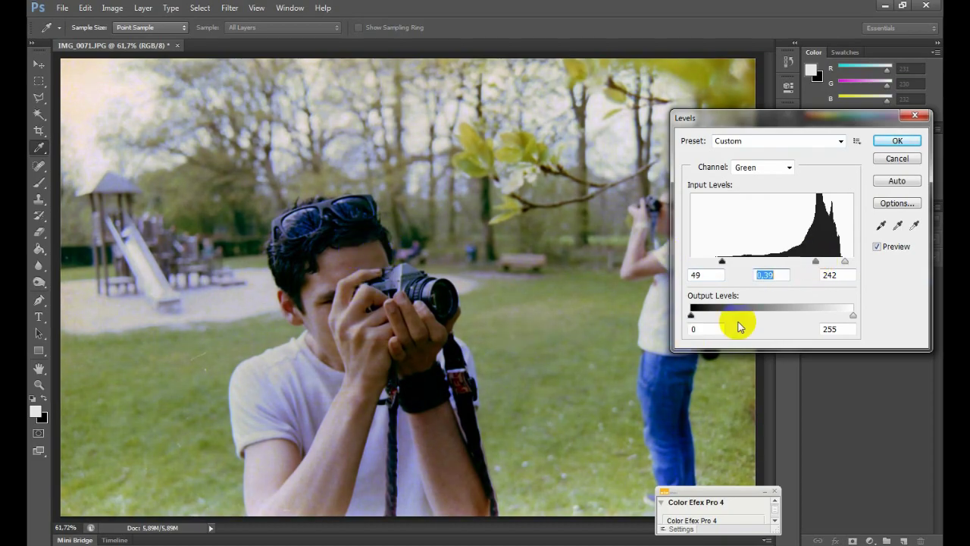
{"action": "left_click", "coordinate": [822, 249]}
{"action": "left_click", "coordinate": [897, 141]}
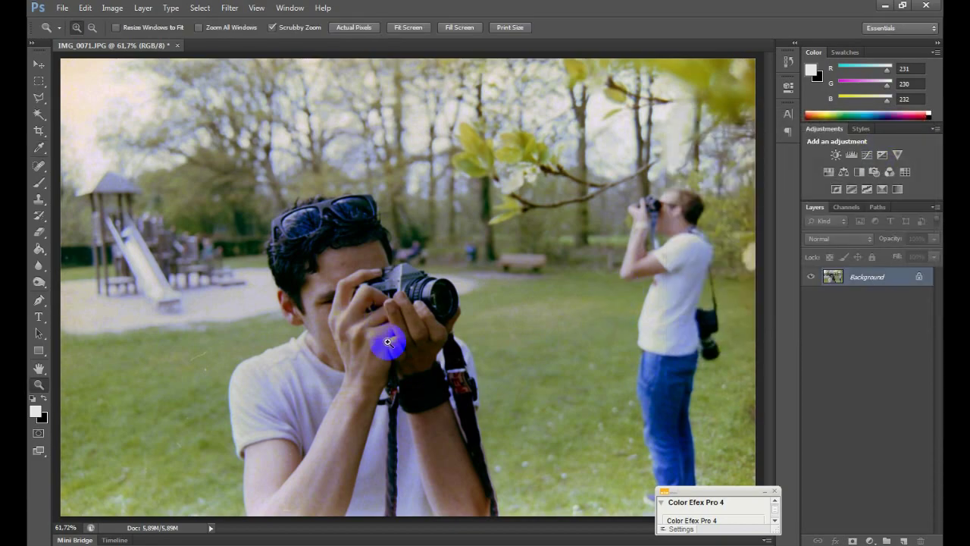
{"action": "mouse_move", "coordinate": [464, 319]}
{"action": "left_mouse_down"}
{"action": "mouse_move", "coordinate": [452, 318]}
{"action": "mouse_move", "coordinate": [530, 318]}
{"action": "mouse_move", "coordinate": [466, 330]}
{"action": "left_mouse_up"}
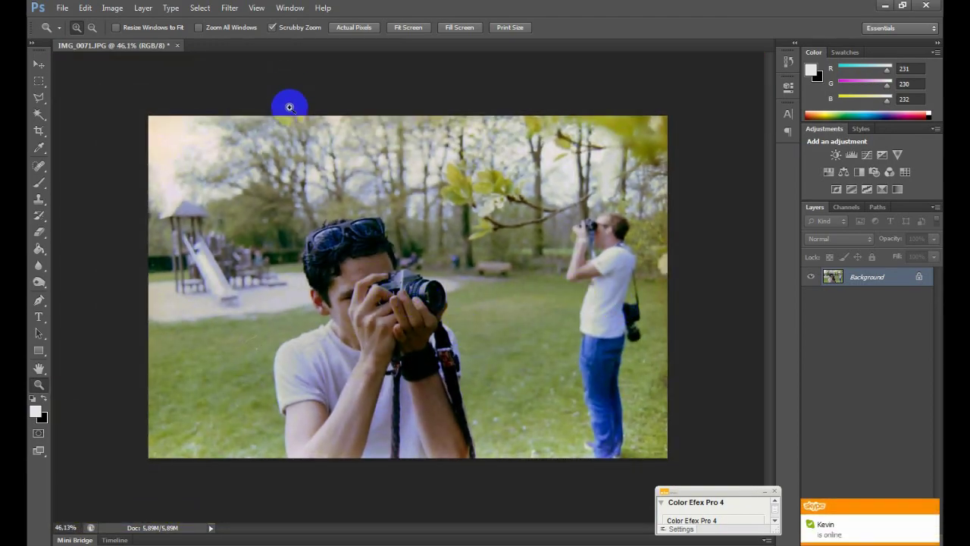
{"action": "left_click_drag", "start_coordinate": [388, 327], "coordinate": [463, 329]}
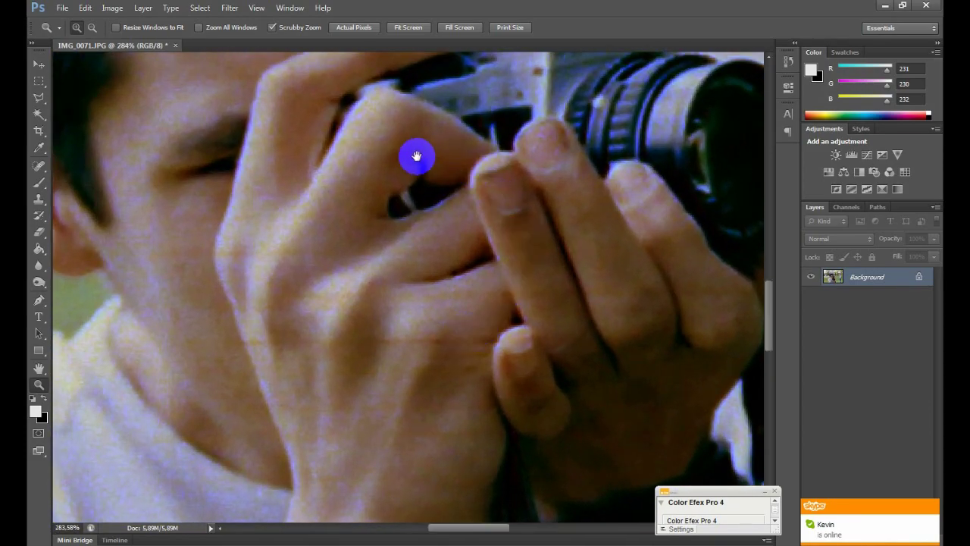
{"action": "left_click_drag", "start_coordinate": [429, 206], "coordinate": [417, 375]}
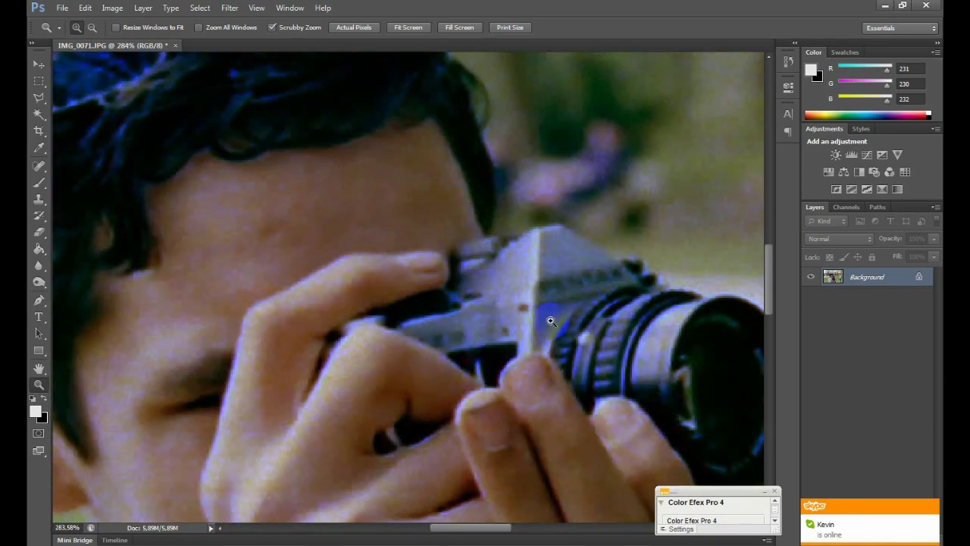
{"action": "left_click_drag", "start_coordinate": [553, 321], "coordinate": [490, 348]}
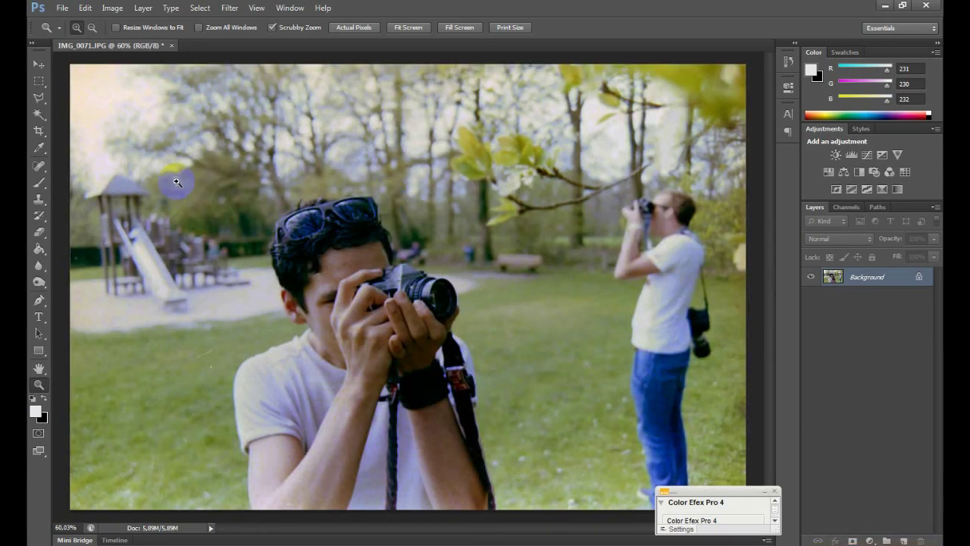
{"action": "left_click_drag", "start_coordinate": [362, 275], "coordinate": [418, 280]}
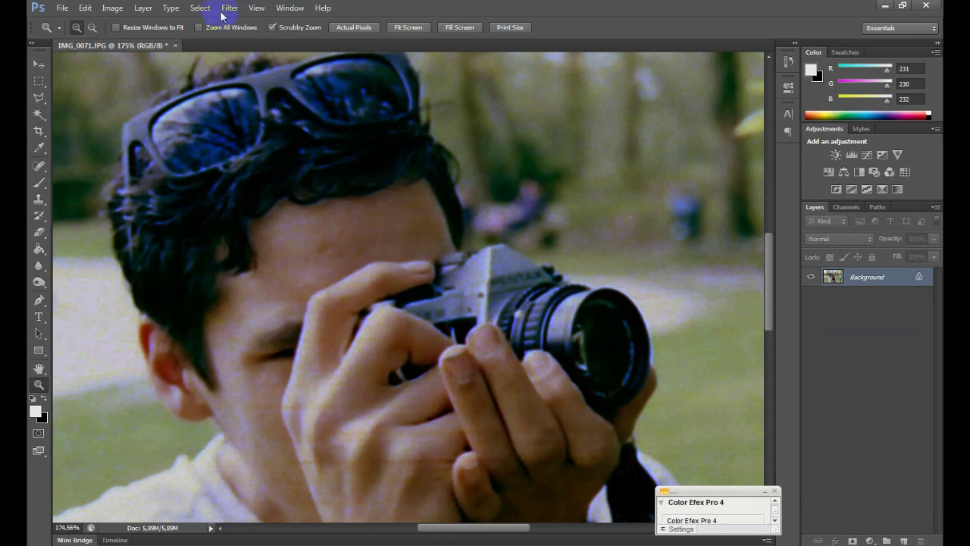
- Open Unsharp Mask and set Amount 31%, Radius 3.4 pixels, Threshold 0
{"action": "left_click", "coordinate": [228, 9]}
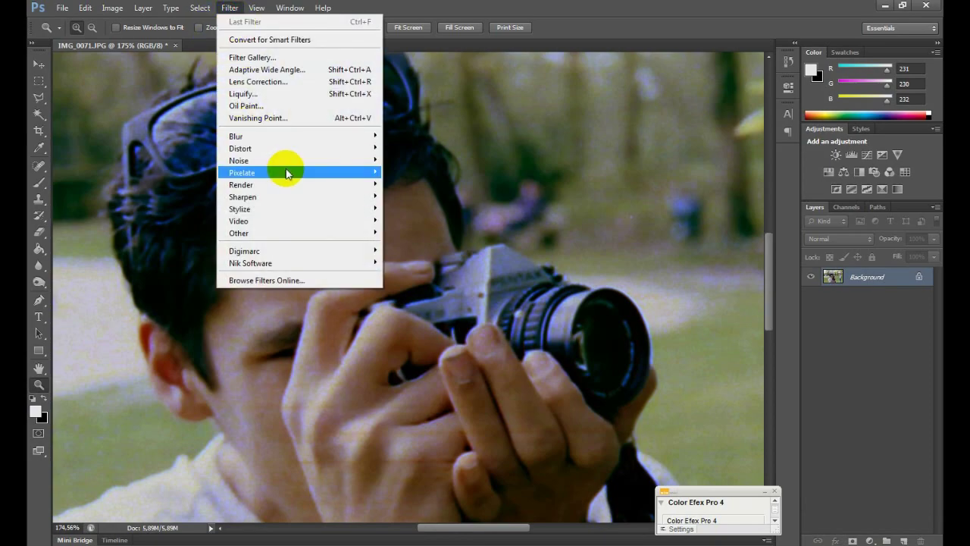
{"action": "mouse_move", "coordinate": [266, 188]}
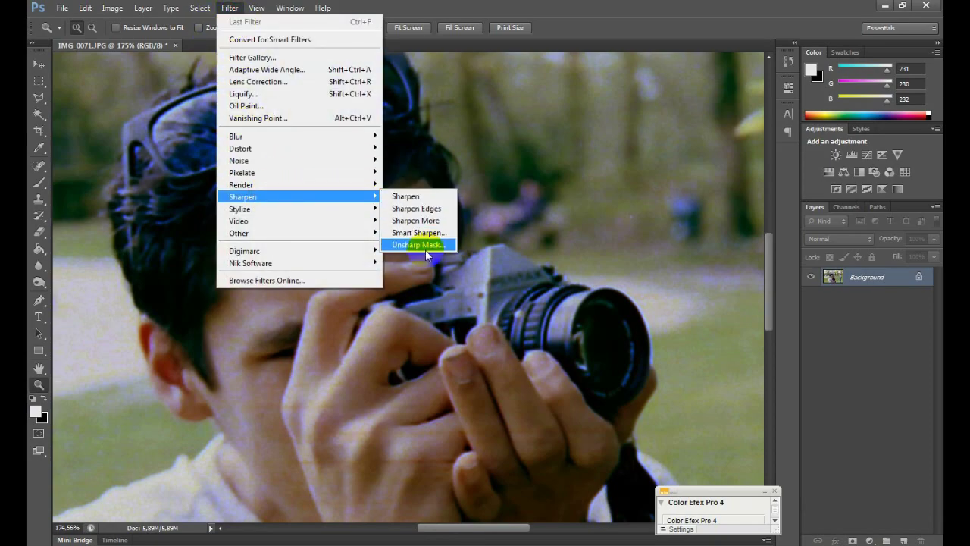
{"action": "left_click", "coordinate": [419, 244]}
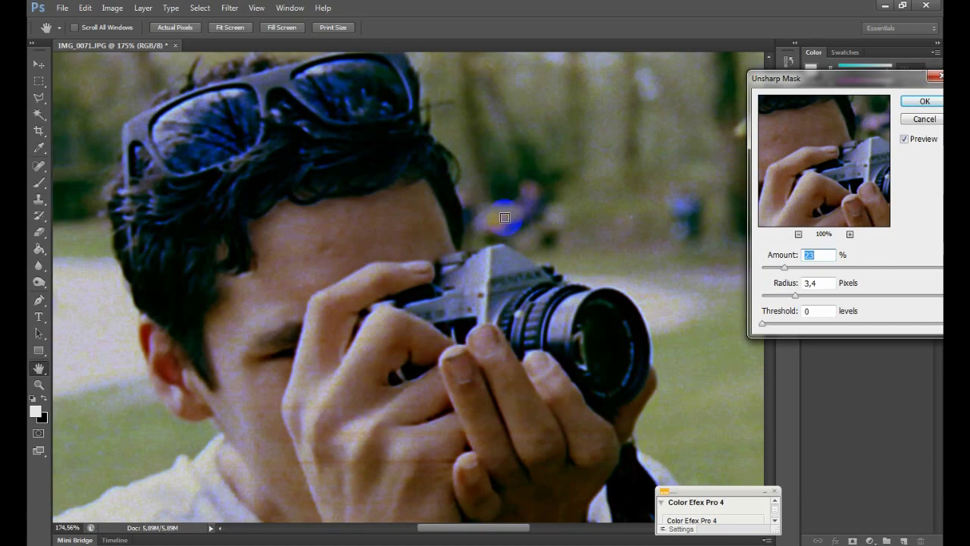
{"action": "left_click_drag", "start_coordinate": [784, 266], "coordinate": [876, 268]}
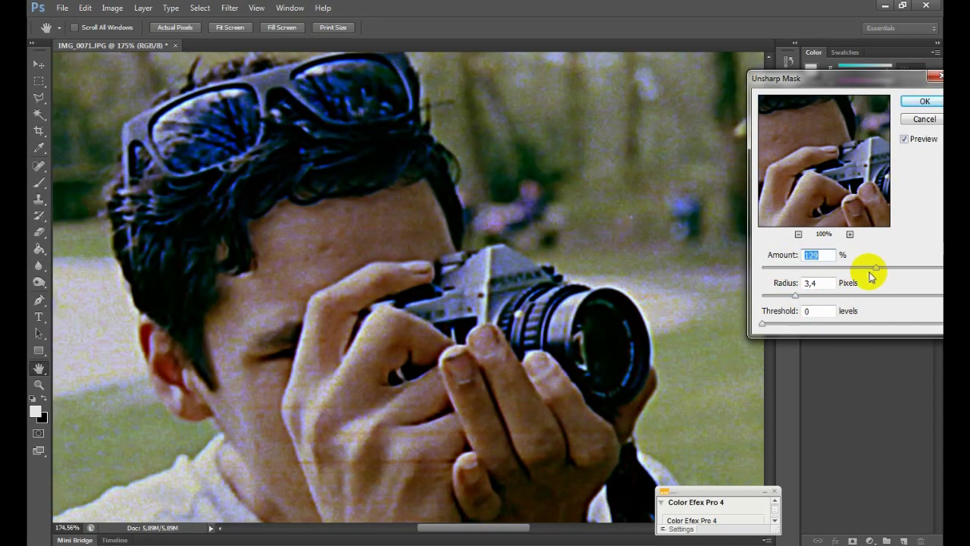
{"action": "left_click_drag", "start_coordinate": [875, 271], "coordinate": [796, 276]}
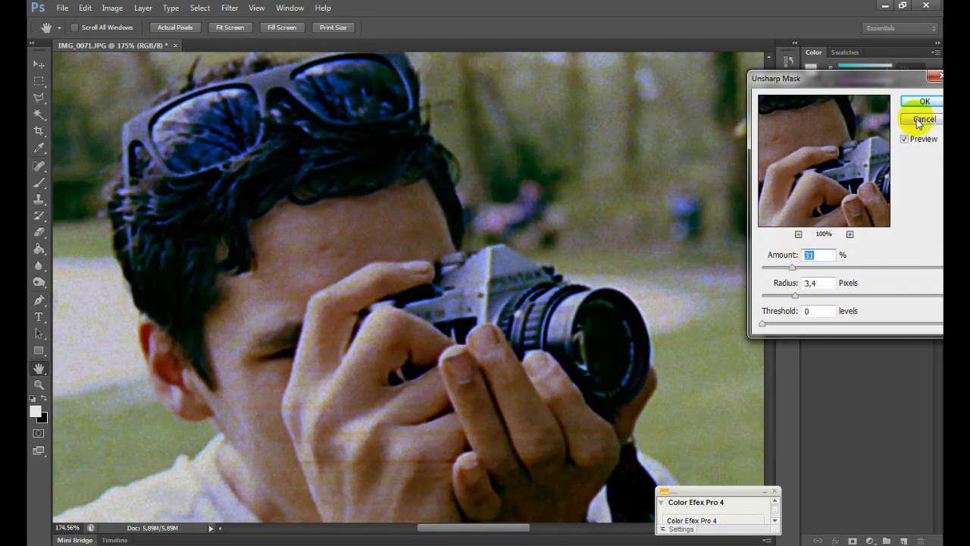
- Compare with the preview off and on, apply the sharpening, and zoom out to the whole photo
{"action": "left_click", "coordinate": [904, 138]}
{"action": "left_click", "coordinate": [904, 139]}
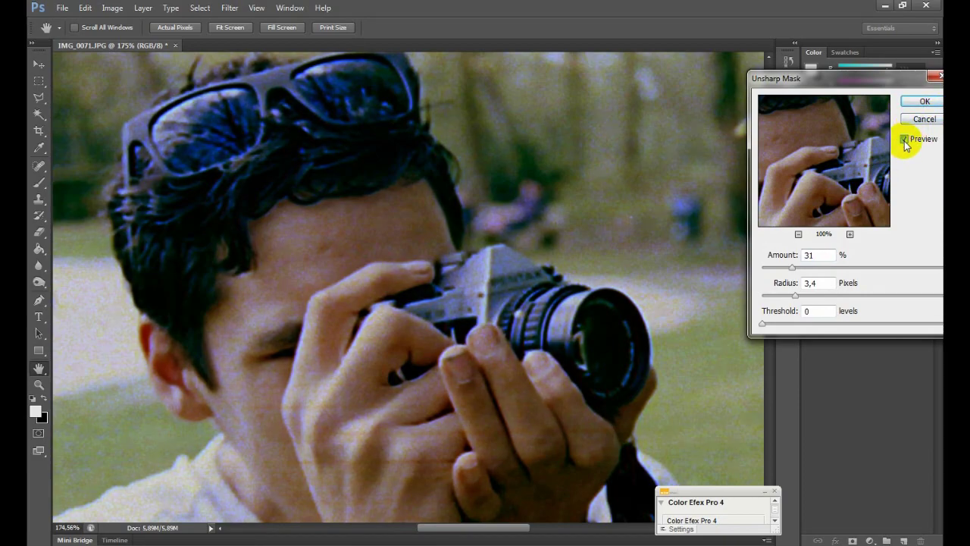
{"action": "left_click", "coordinate": [925, 101]}
{"action": "key", "text": "z"}
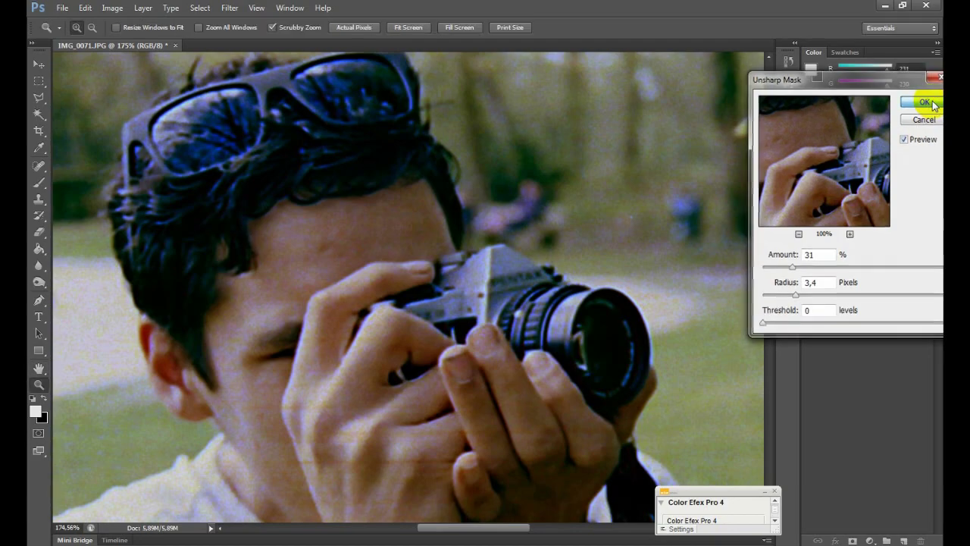
{"action": "left_click_drag", "start_coordinate": [364, 292], "coordinate": [511, 250]}
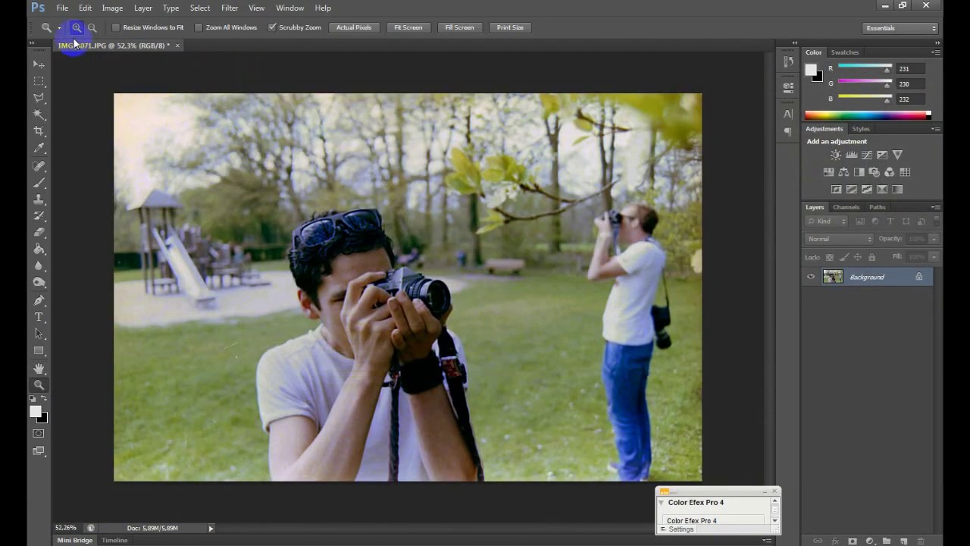
- Save as 1.jpg at JPEG Quality 12 (Maximum), replacing the old file, then view full screen
{"action": "left_click", "coordinate": [63, 8]}
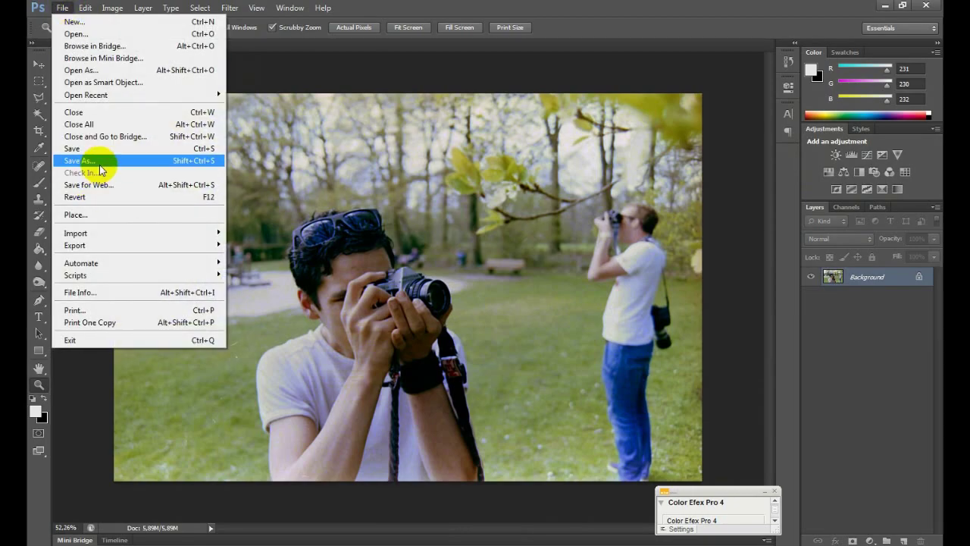
{"action": "left_click", "coordinate": [96, 160]}
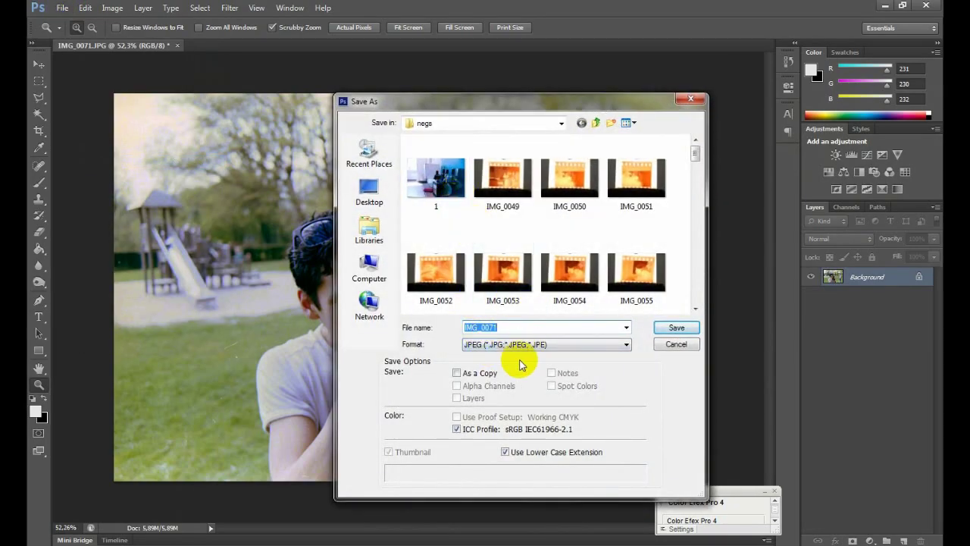
{"action": "type", "text": "1"}
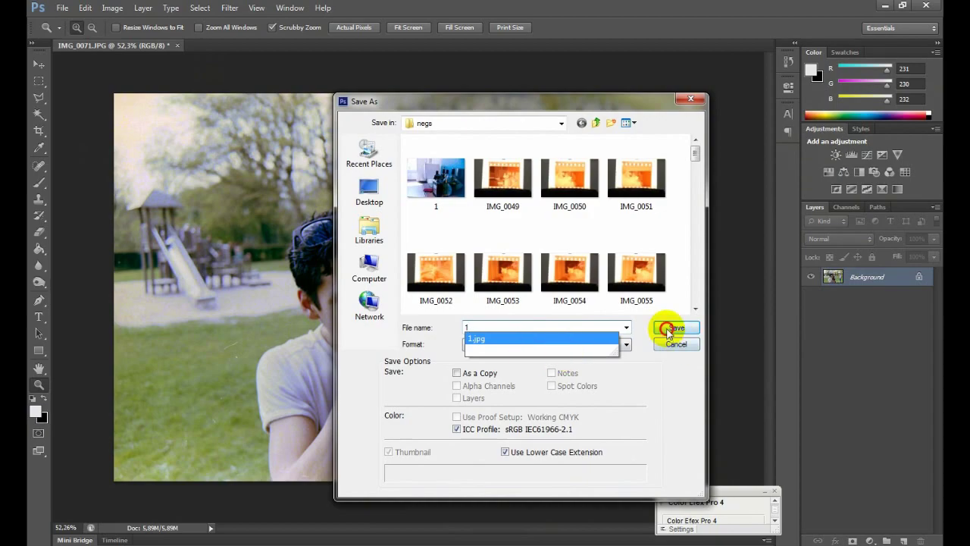
{"action": "left_click", "coordinate": [670, 329]}
{"action": "left_click", "coordinate": [442, 216]}
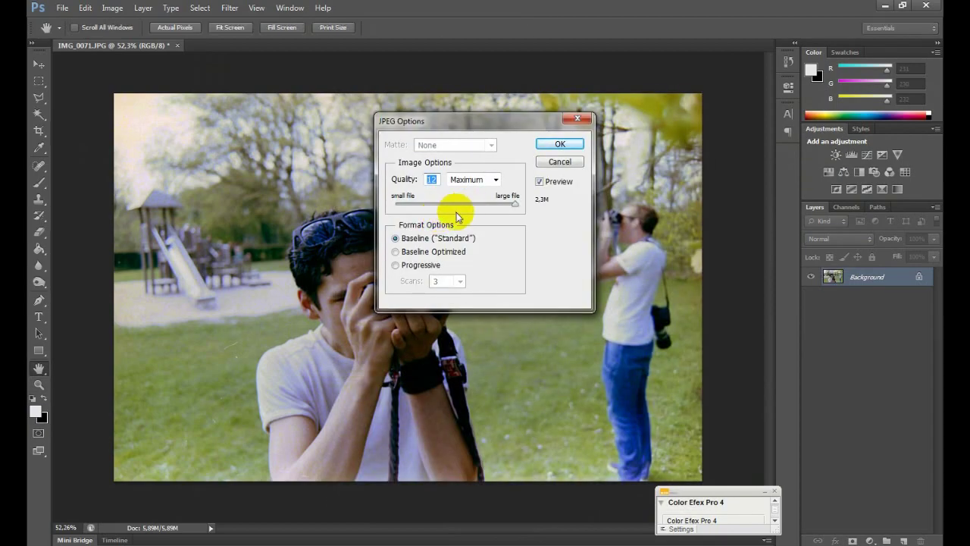
{"action": "left_click", "coordinate": [561, 144]}
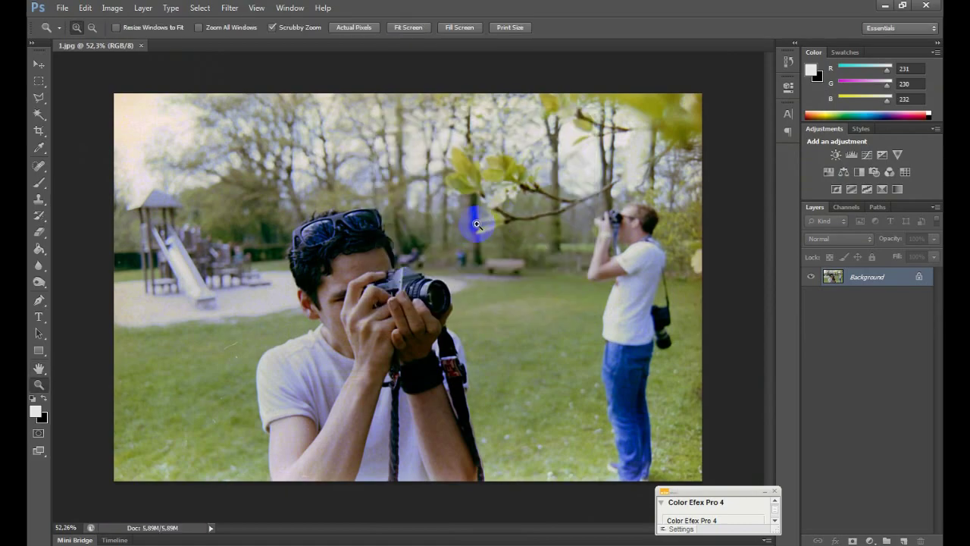
{"action": "key", "text": "f"}
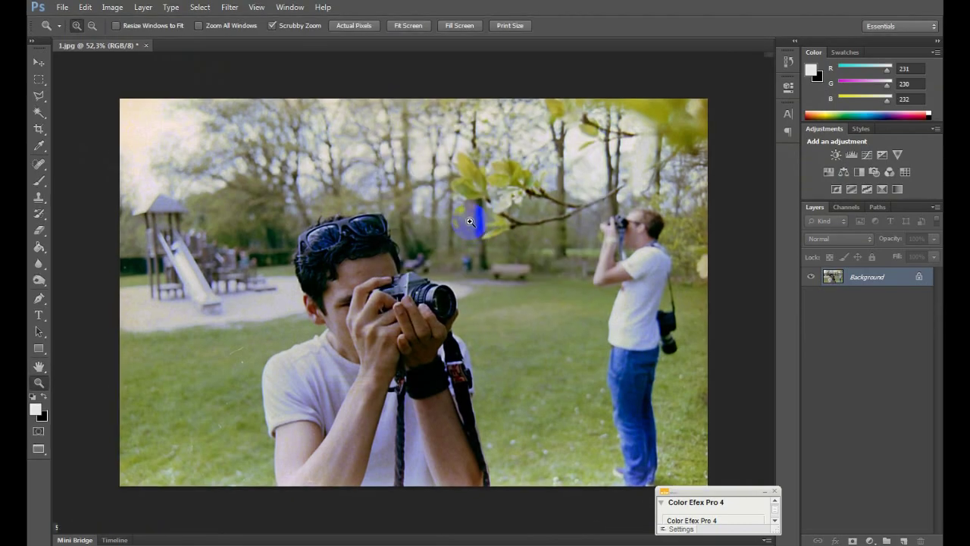